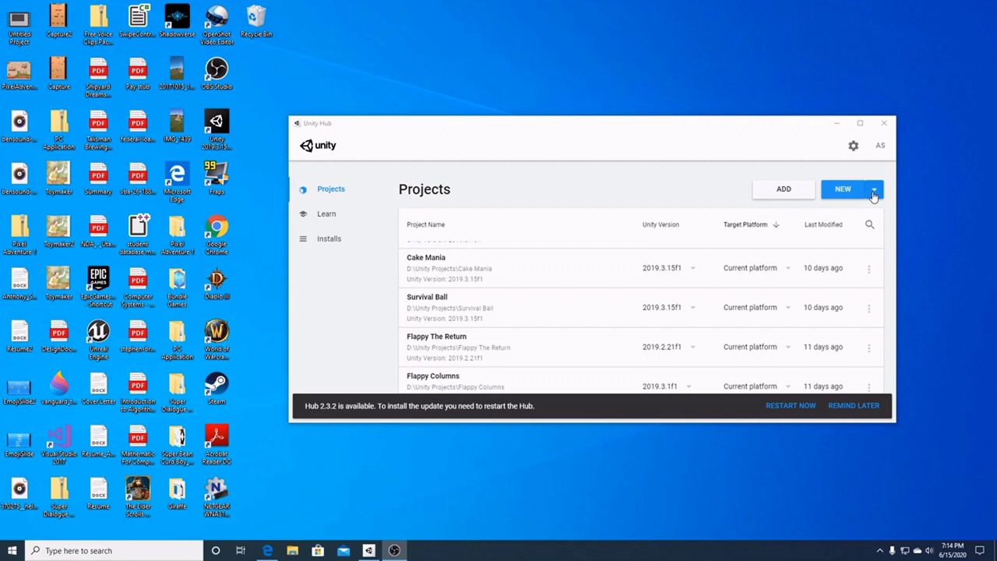
- Create a new project from the 3D template, named "3D Tutorial"
left_click(843, 194)
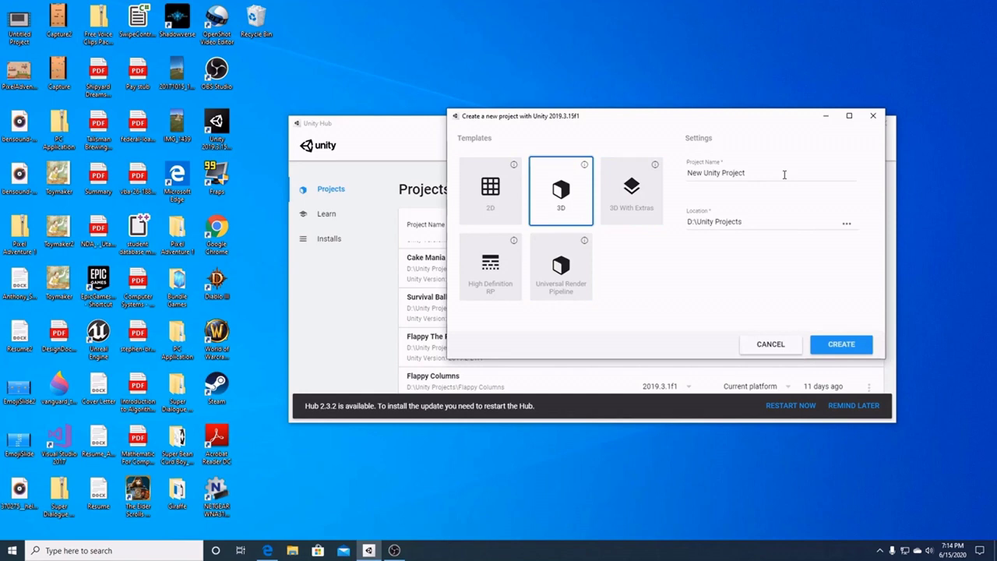
left_click_drag(785, 175, 688, 170)
type("3d")
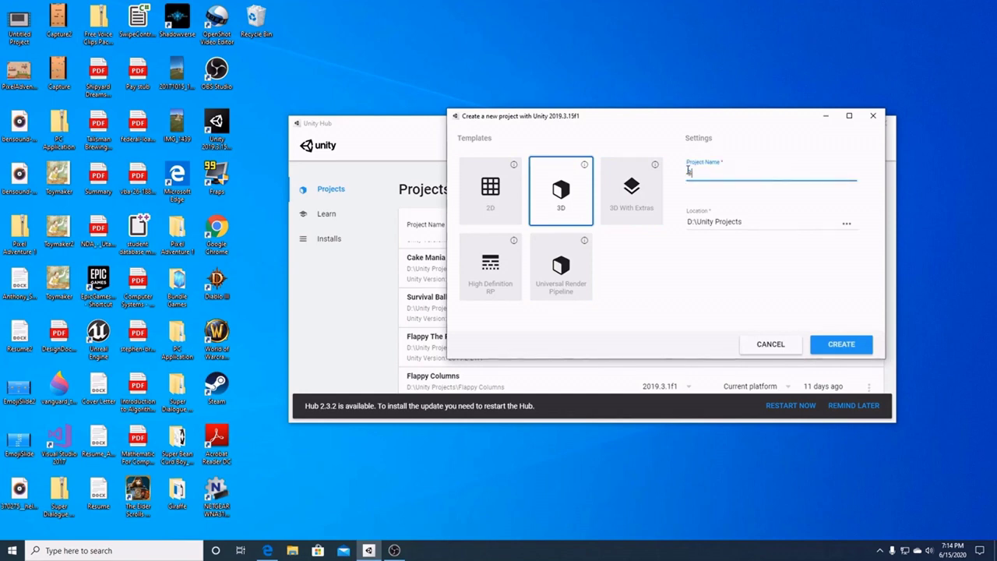
type("3d")
type("3D")
type(" Tutorial")
left_click(840, 346)
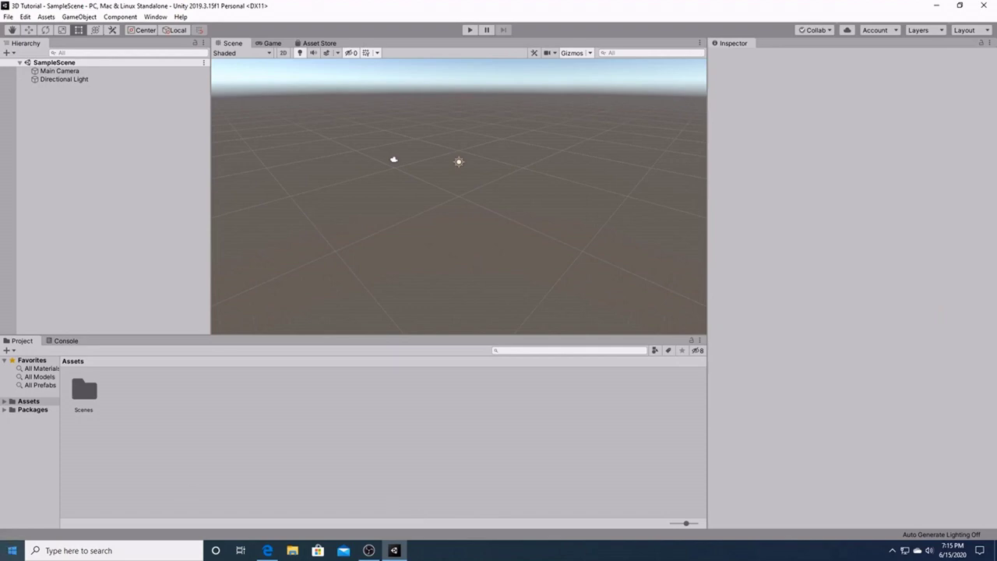
- Create a folder named "Art" in the project's Assets folder
left_click(31, 401)
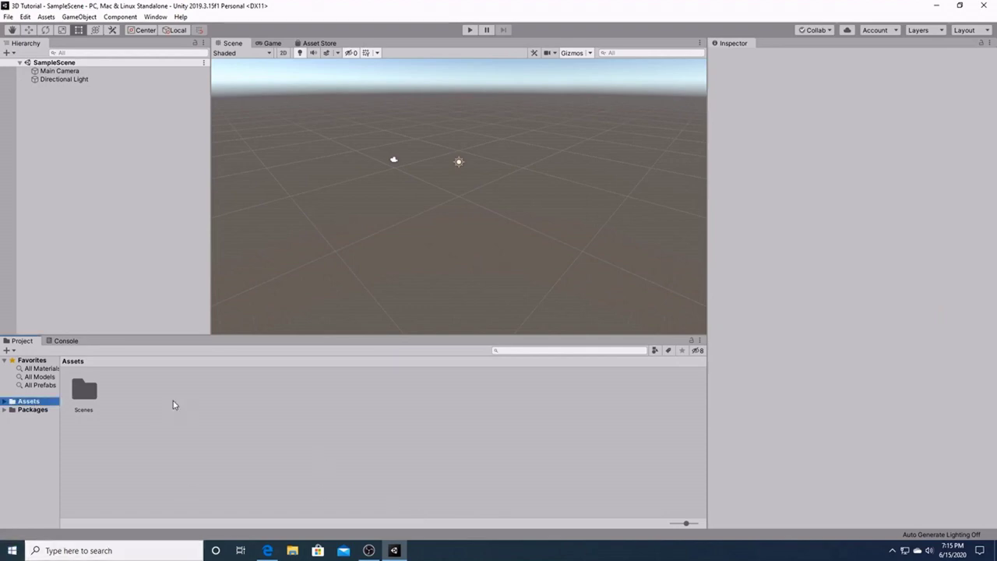
right_click(116, 397)
mouse_move(256, 135)
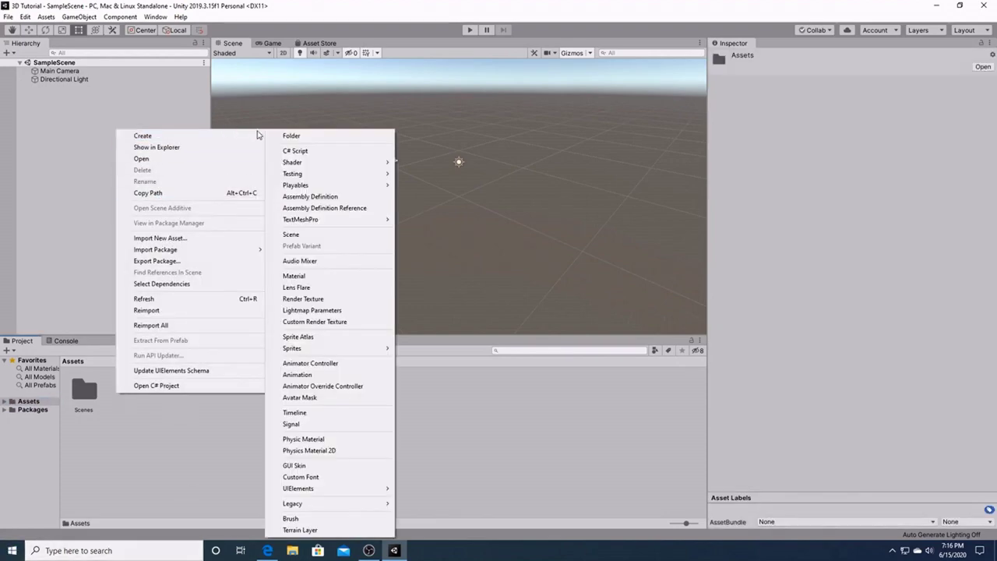
left_click(291, 136)
type("Art")
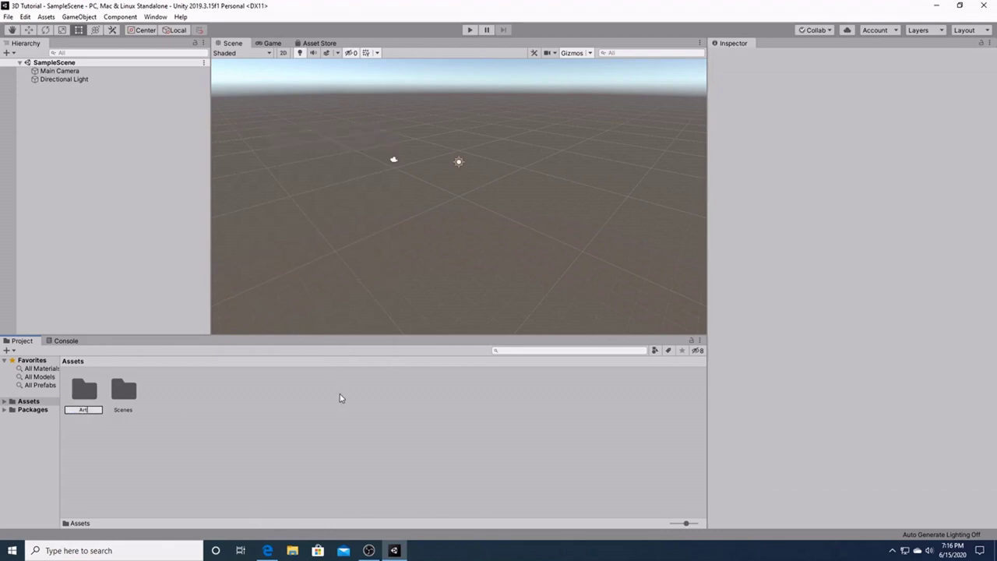
key("Return")
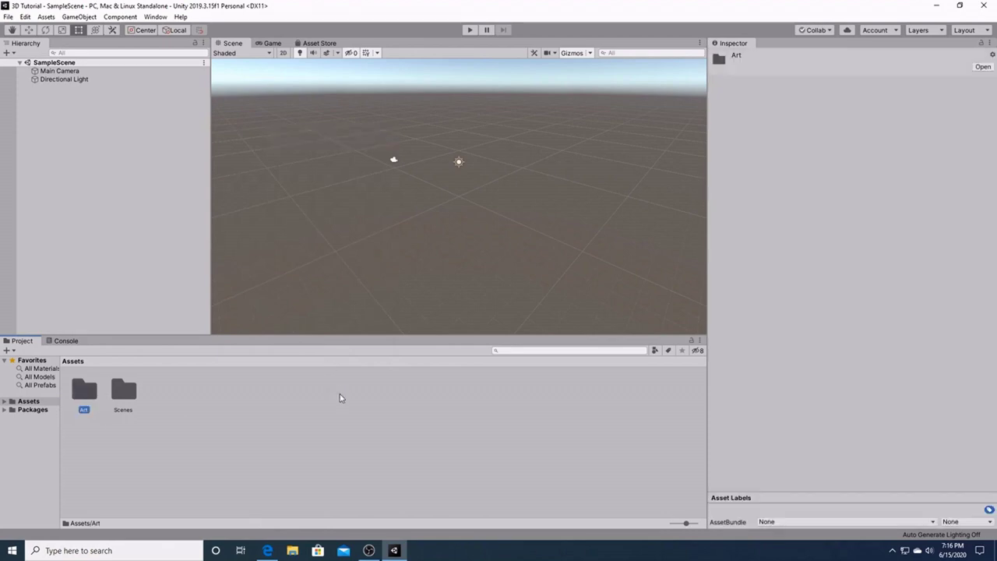
- Add a folder named "Scripts" to the Assets folder
right_click(166, 398)
mouse_move(215, 146)
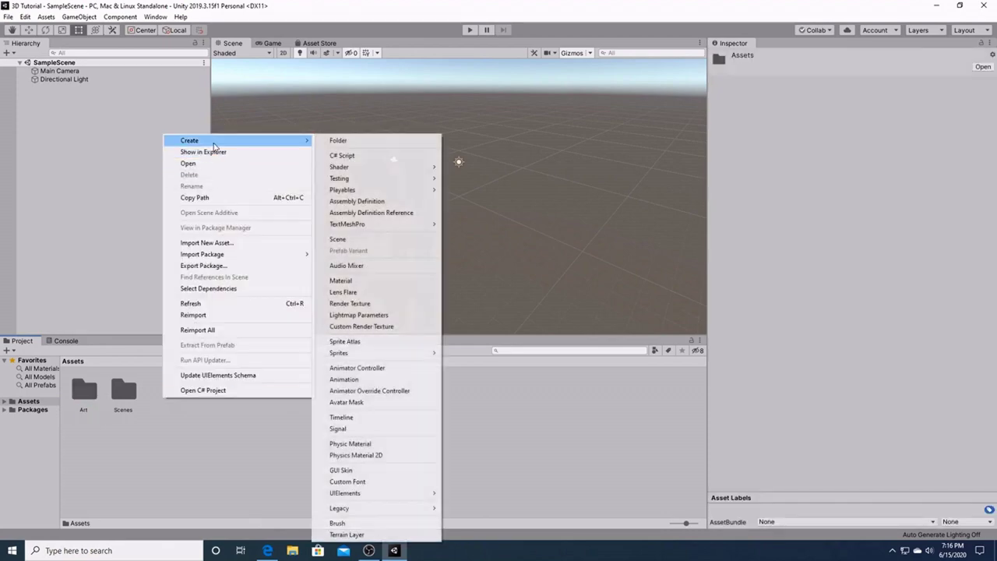
left_click(351, 141)
type("S")
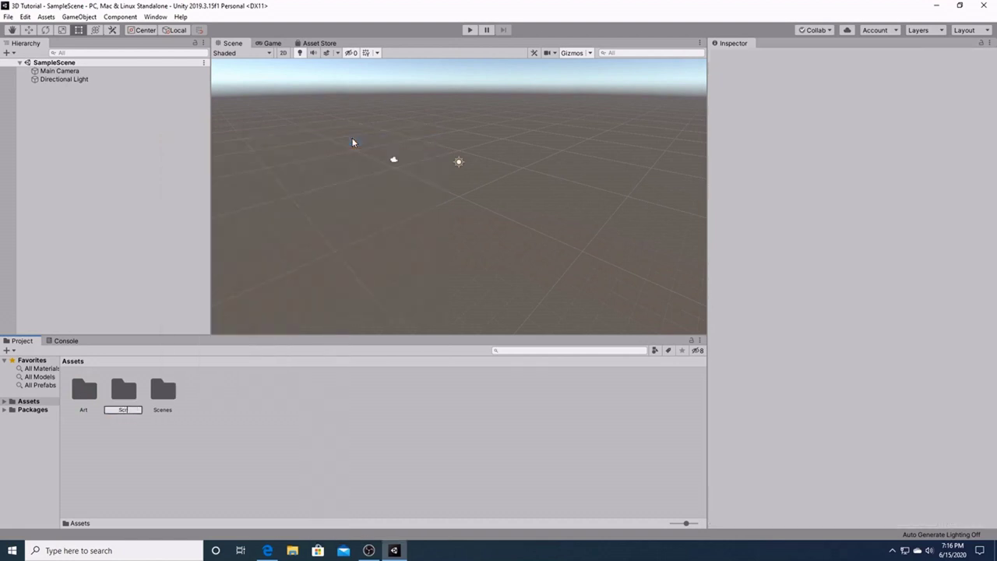
type("cripts")
left_click(352, 142)
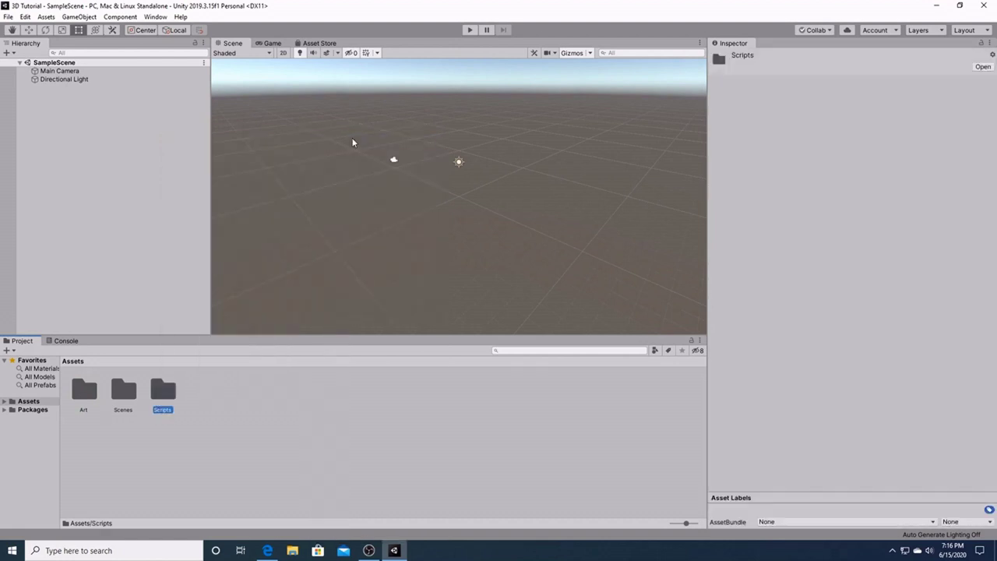
- Add a folder named "Prefabs" to the Assets folder
right_click(187, 405)
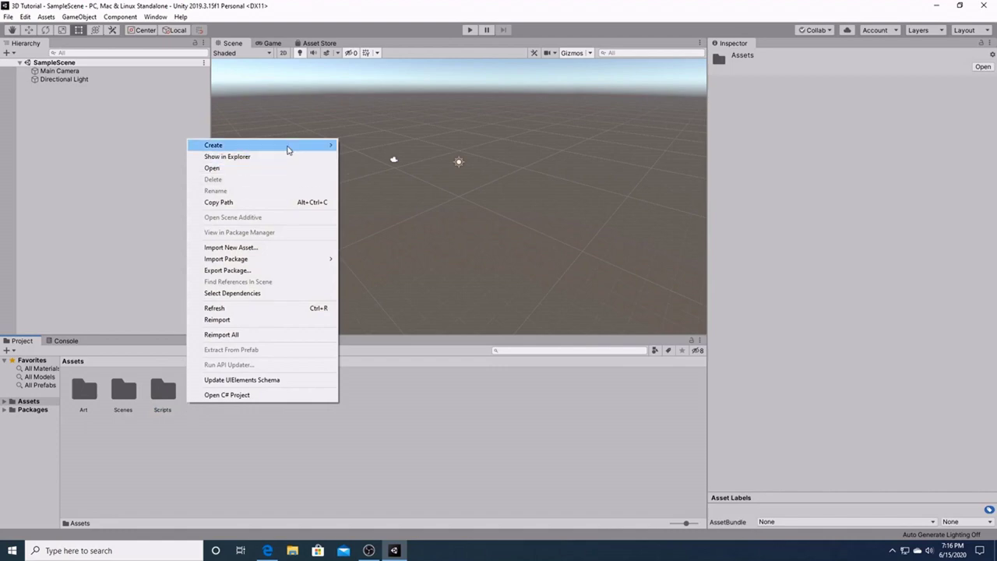
mouse_move(287, 149)
left_click(356, 146)
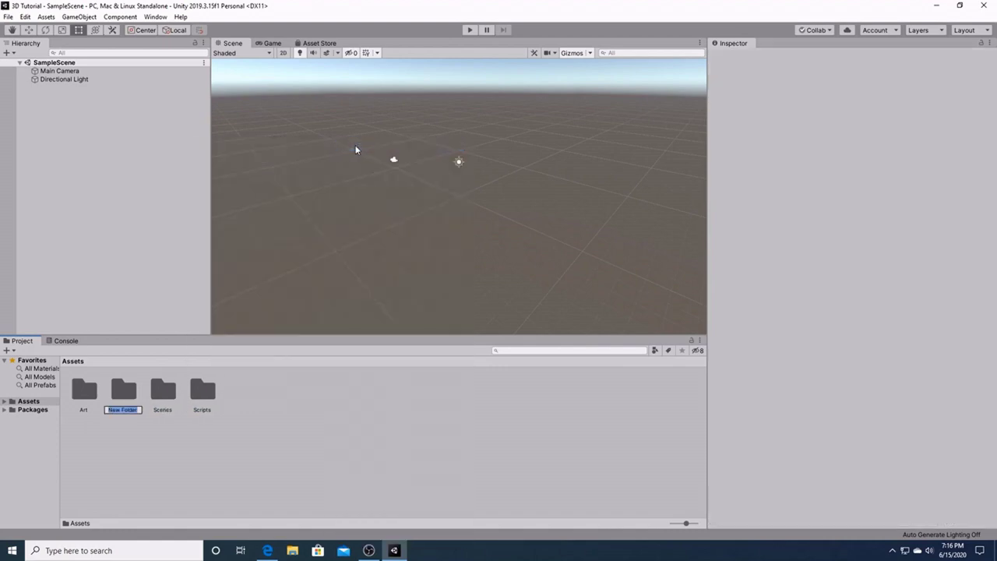
type("Prefabs")
key("Return")
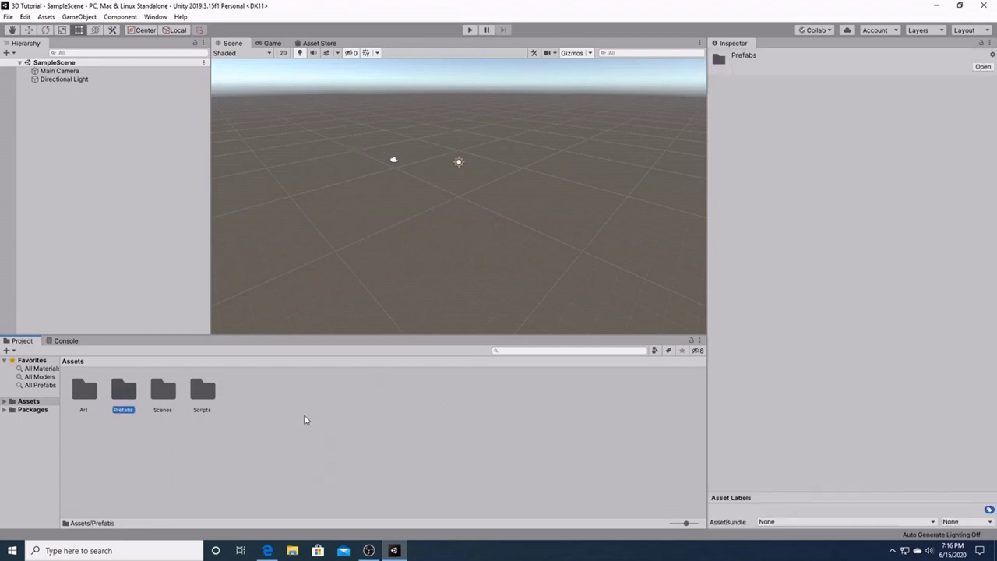
- Open the Asset Store and filter the assets to the Characters subcategory of 3D
left_click(322, 44)
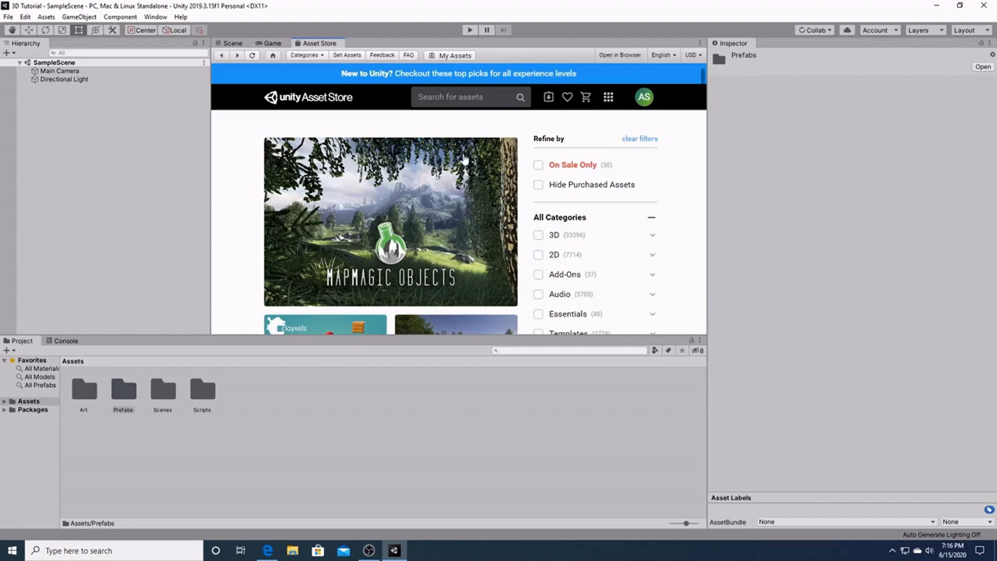
scroll(556, 253, "down", 3)
scroll(557, 255, "down", 2)
scroll(557, 248, "up", 5)
left_click(560, 237)
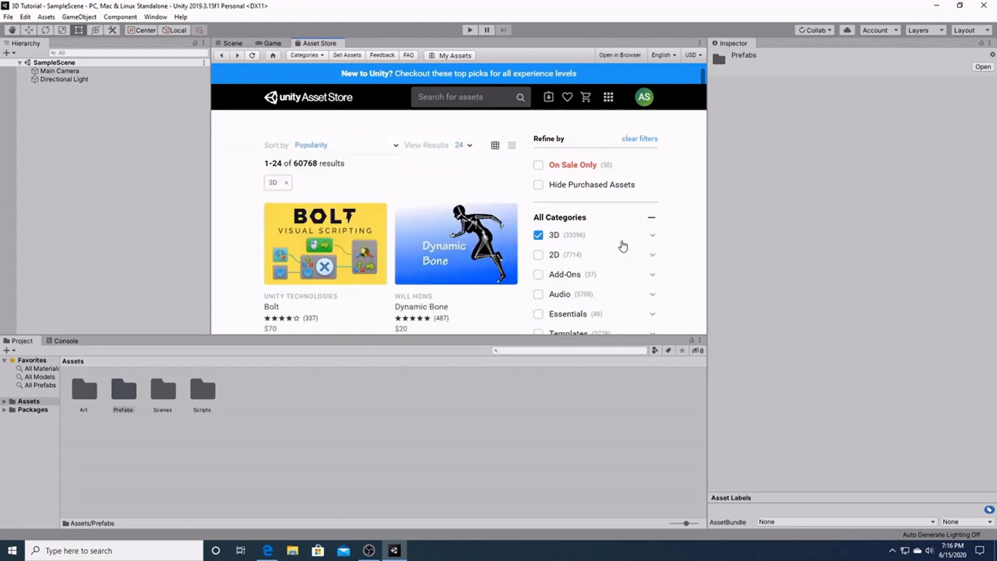
left_click(653, 239)
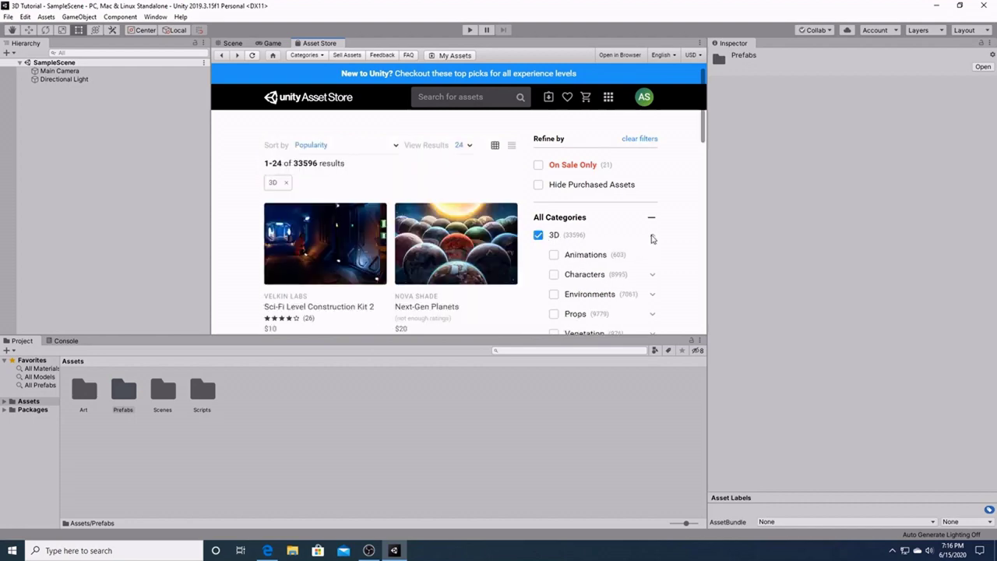
left_click(554, 275)
scroll(460, 210, "down", 1)
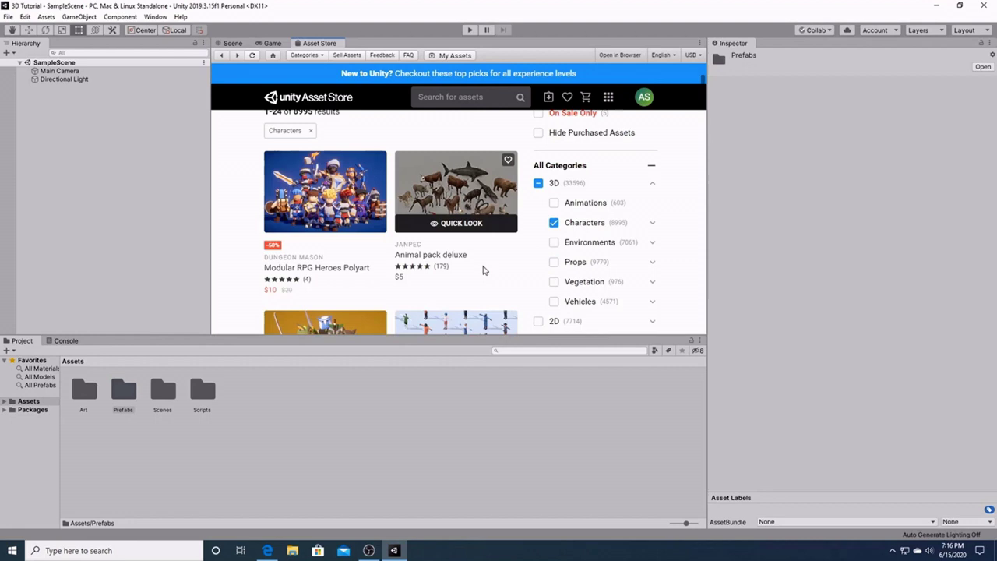
- Open the Dungeon Mason publisher page and sort its assets by price
left_click(308, 260)
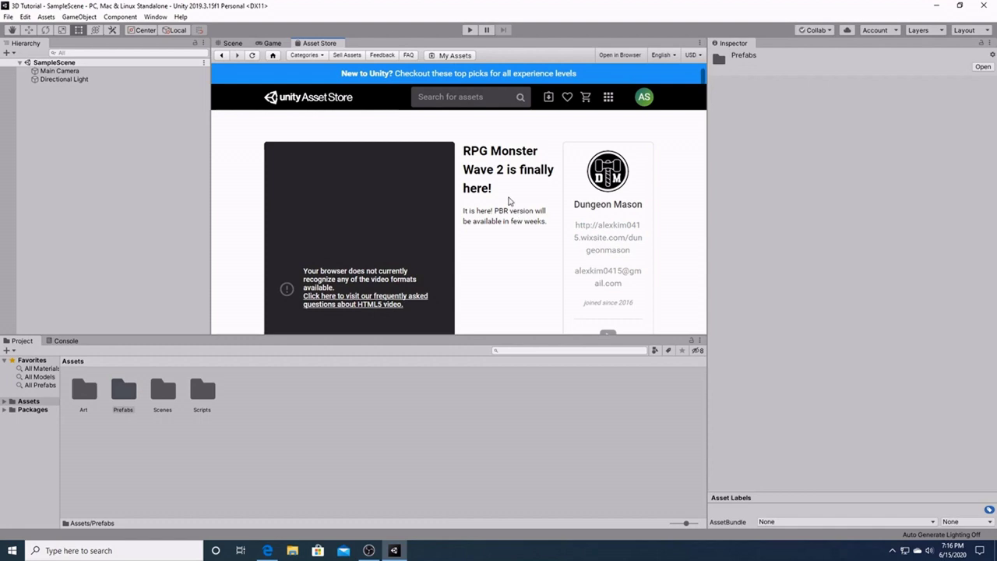
scroll(541, 245, "down", 3)
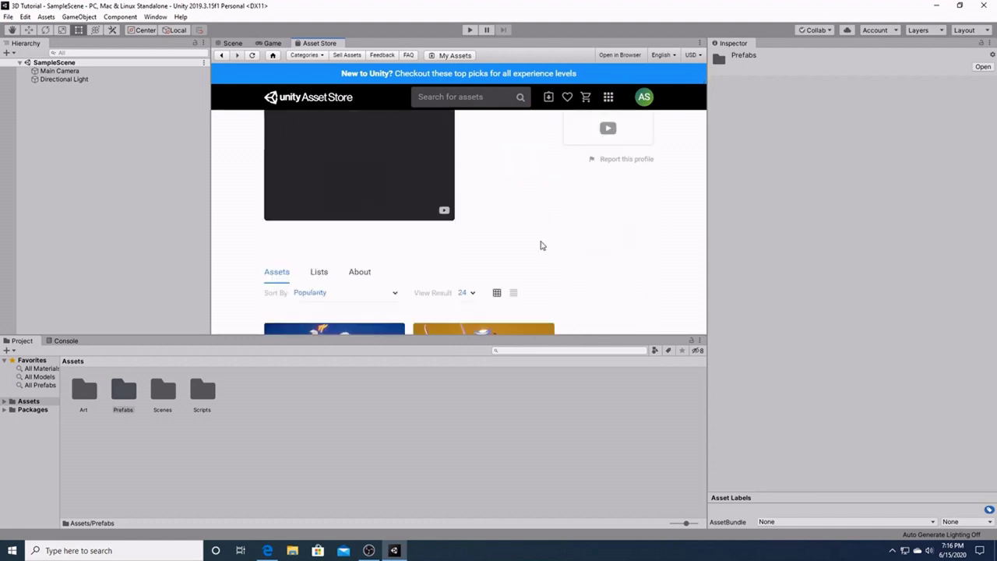
left_click(396, 193)
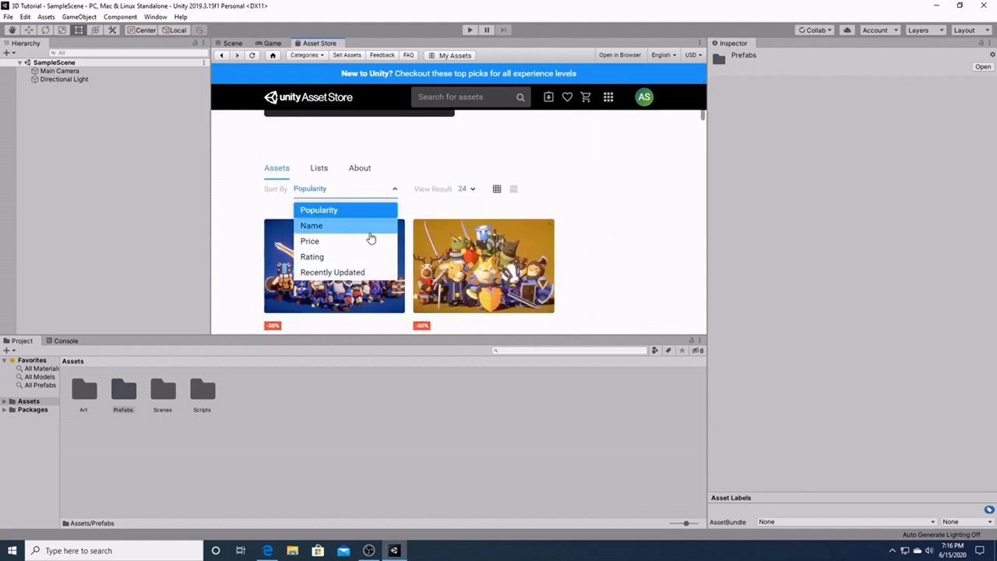
left_click(367, 243)
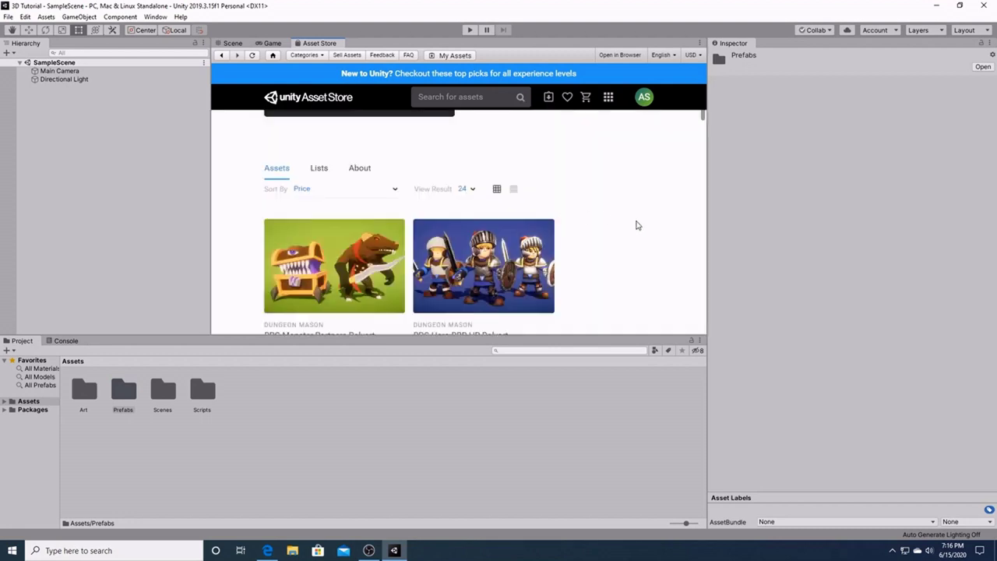
scroll(636, 223, "down", 1)
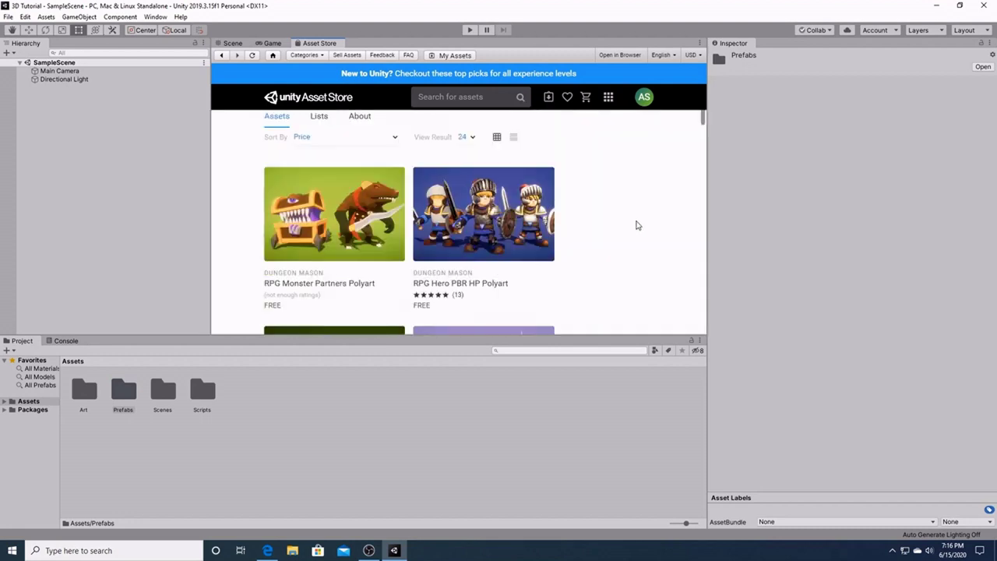
- Open the free RPG Hero PBR HP Polyart asset and download it
left_click(435, 287)
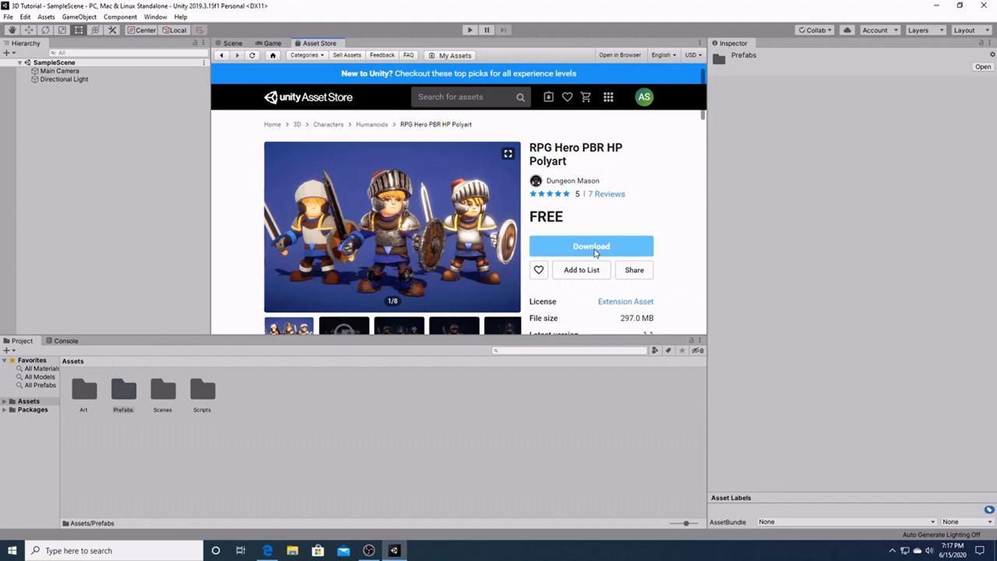
left_click(572, 248)
scroll(674, 236, "down", 2)
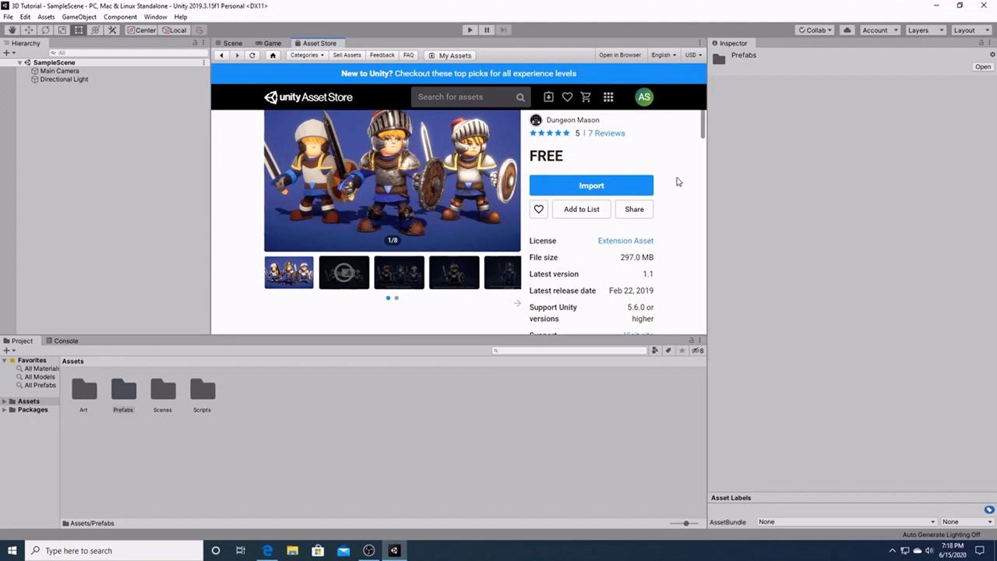
- Import all contents of the RPG Hero PBR HP Polyart package into the project
left_click(590, 188)
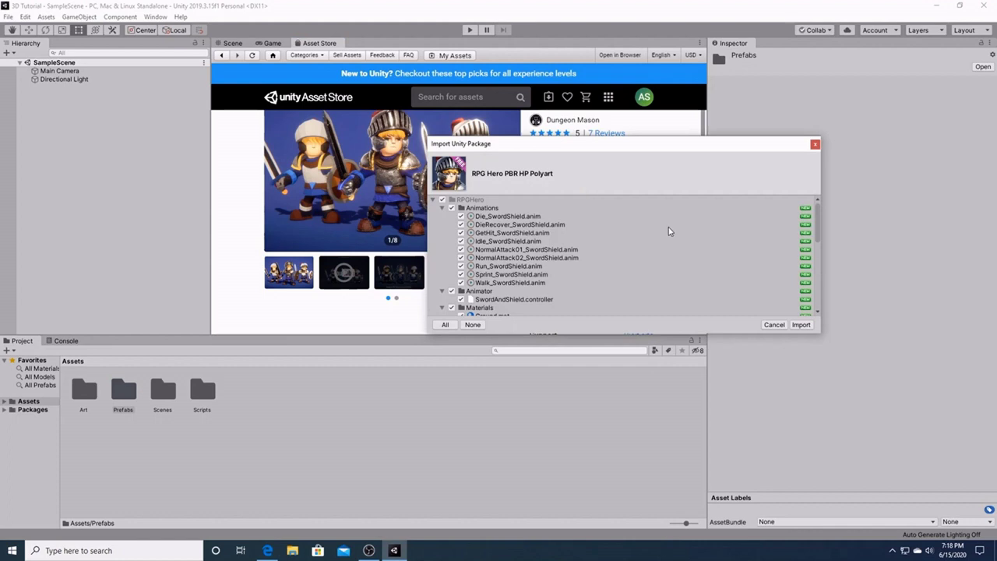
scroll(669, 228, "down", 10)
left_click(801, 324)
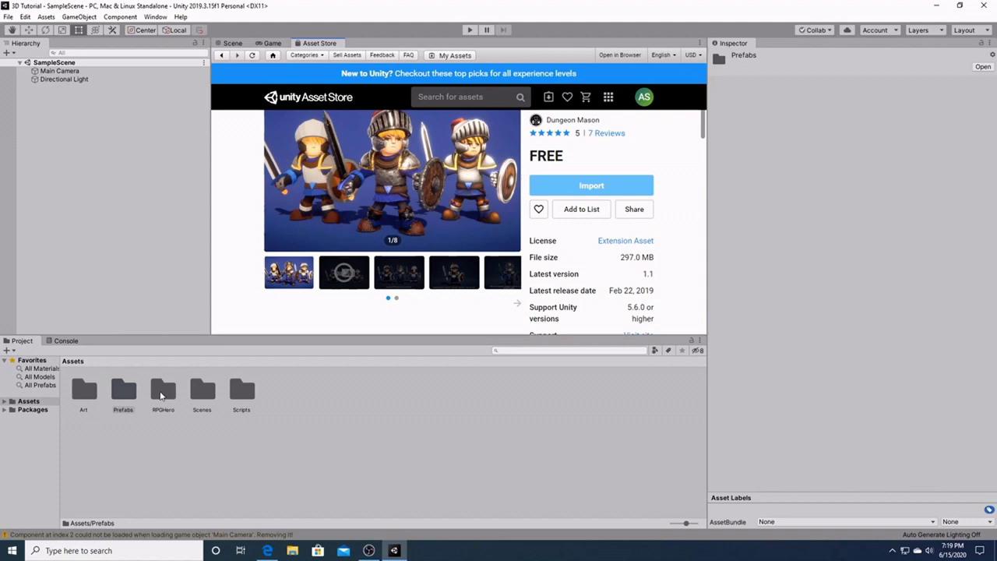
- Examine the contents of the RPGHero subfolders: Animations, Animator, Materials, Meshes, Prefabs, Scene, SRP and Textures
double_click(161, 396)
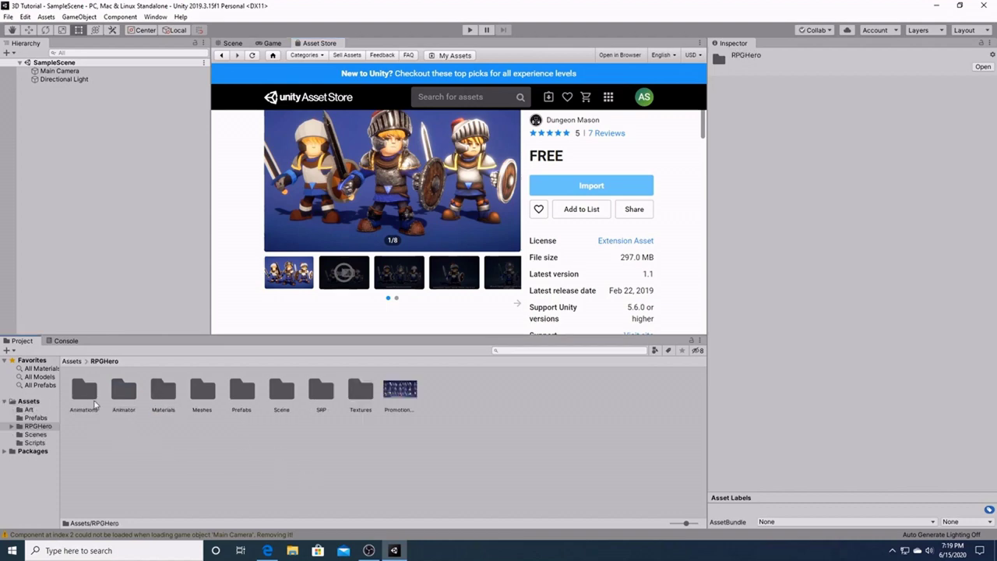
double_click(85, 391)
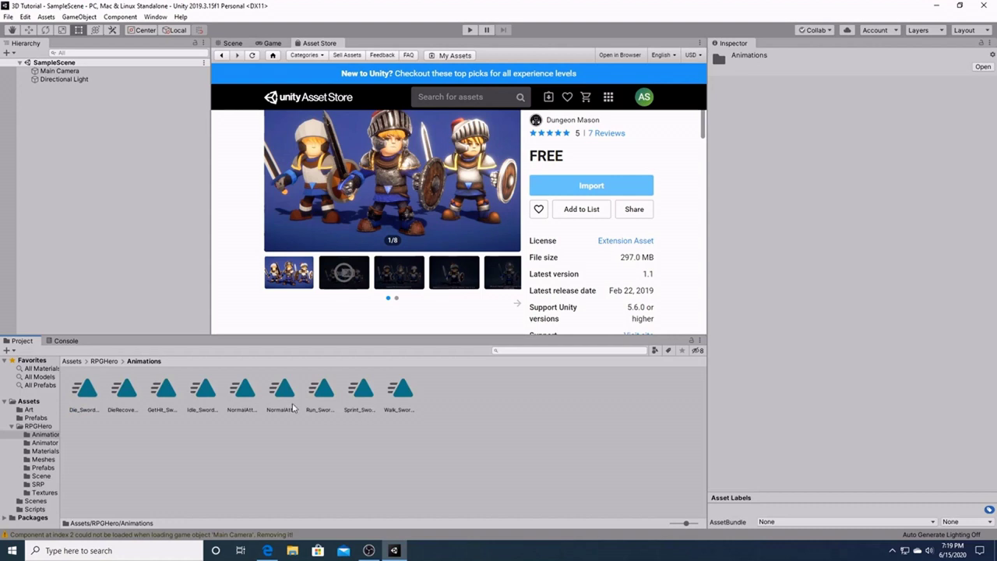
left_click(96, 363)
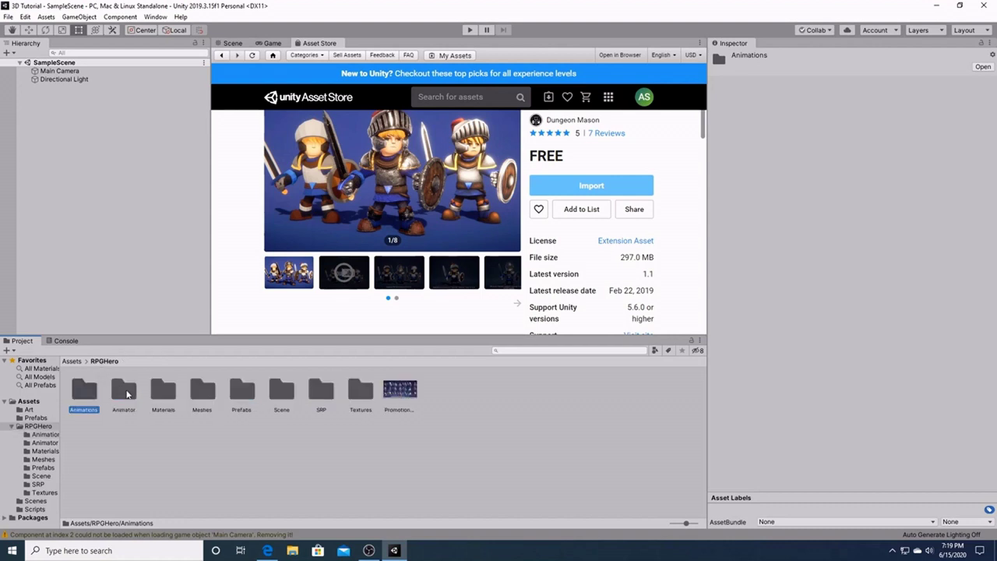
double_click(124, 392)
left_click(107, 362)
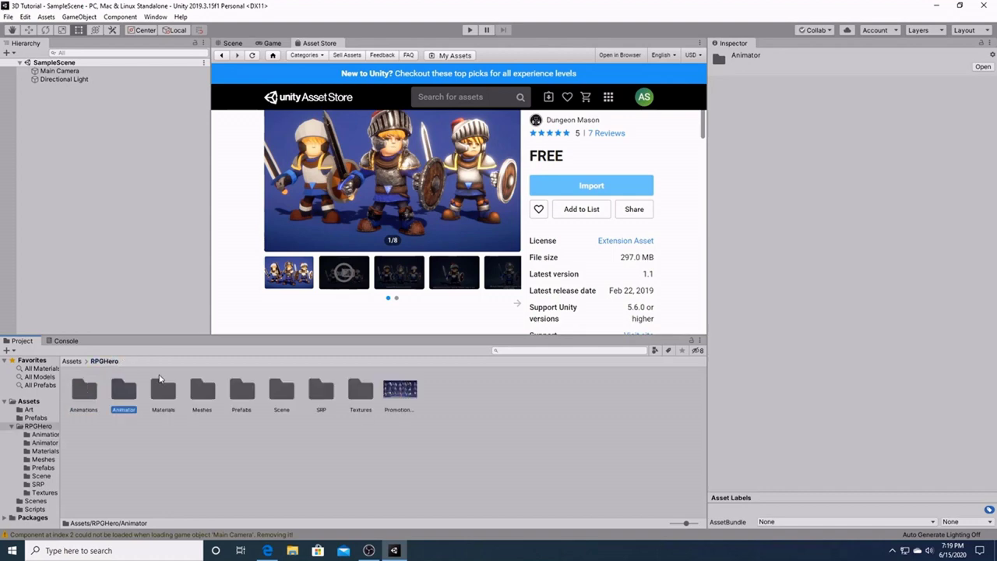
double_click(163, 389)
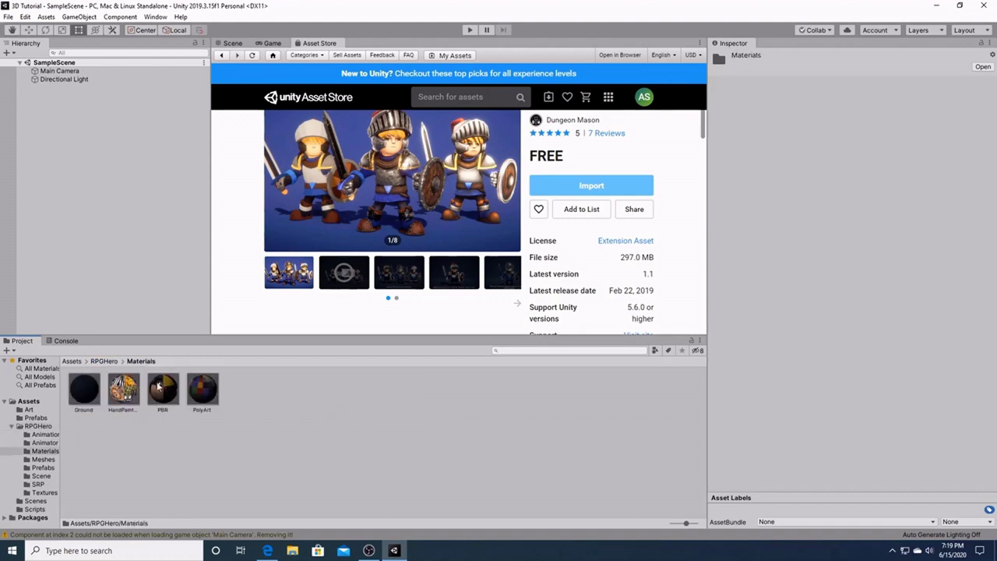
left_click(104, 361)
double_click(202, 388)
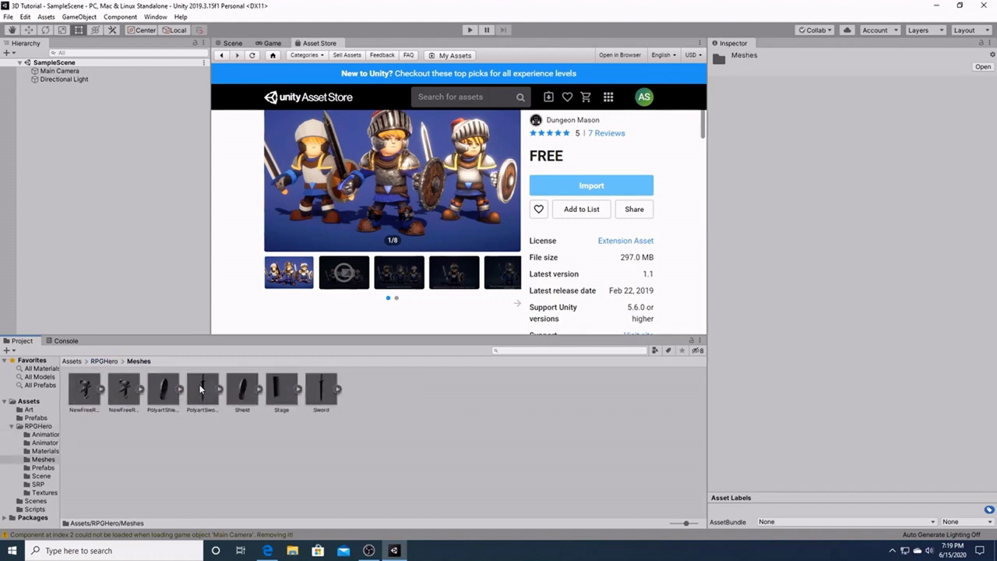
left_click(107, 362)
double_click(241, 391)
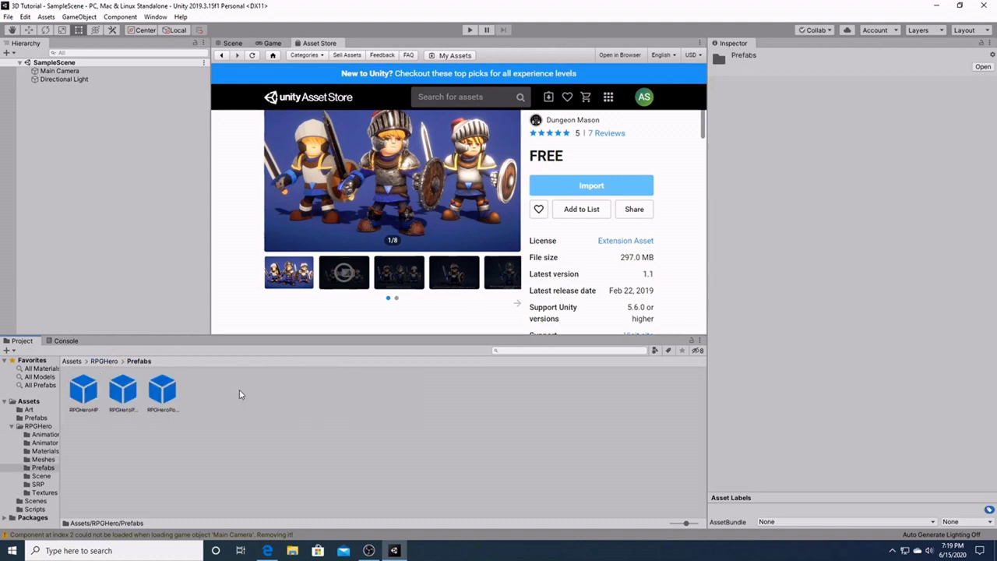
left_click(104, 361)
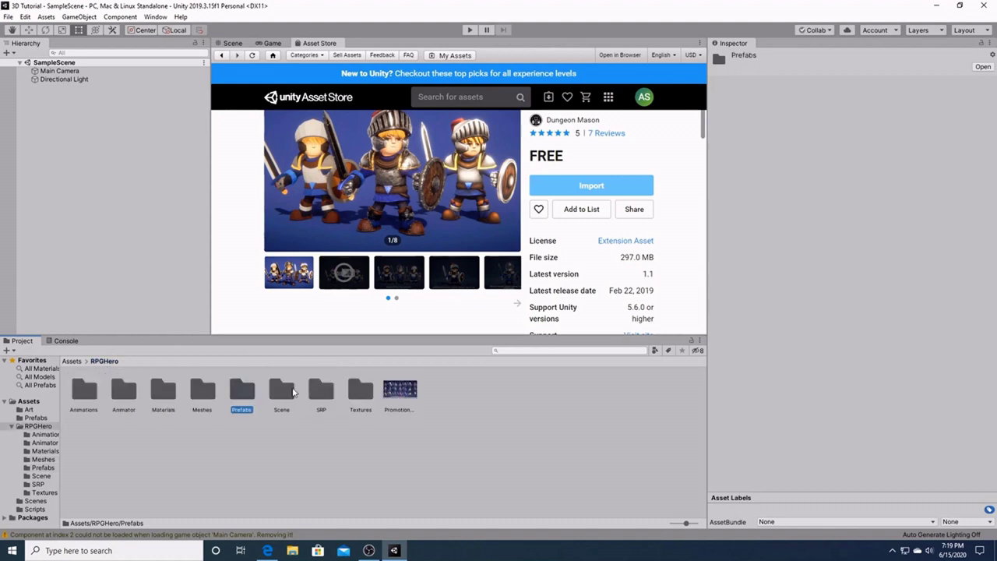
double_click(292, 392)
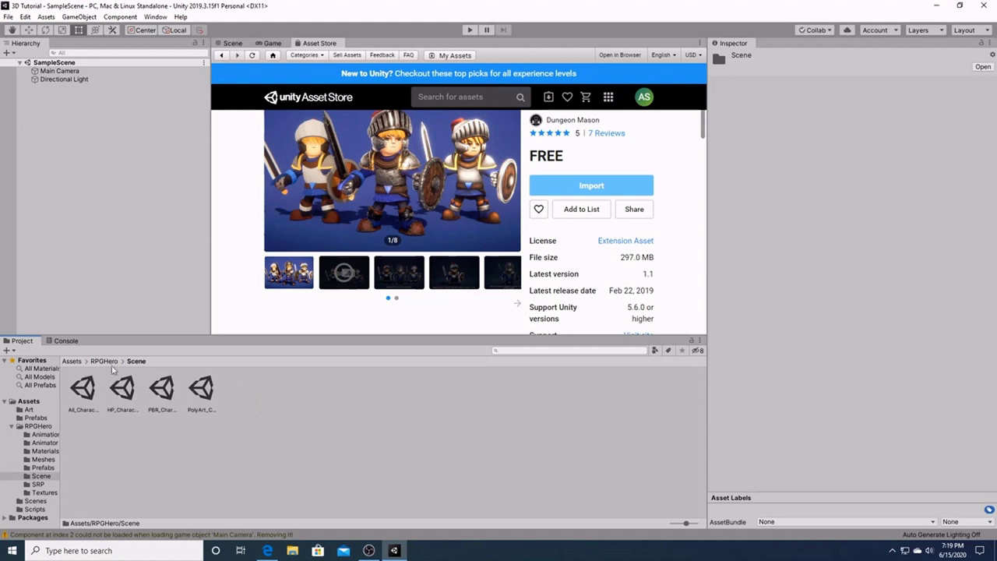
left_click(104, 362)
double_click(328, 393)
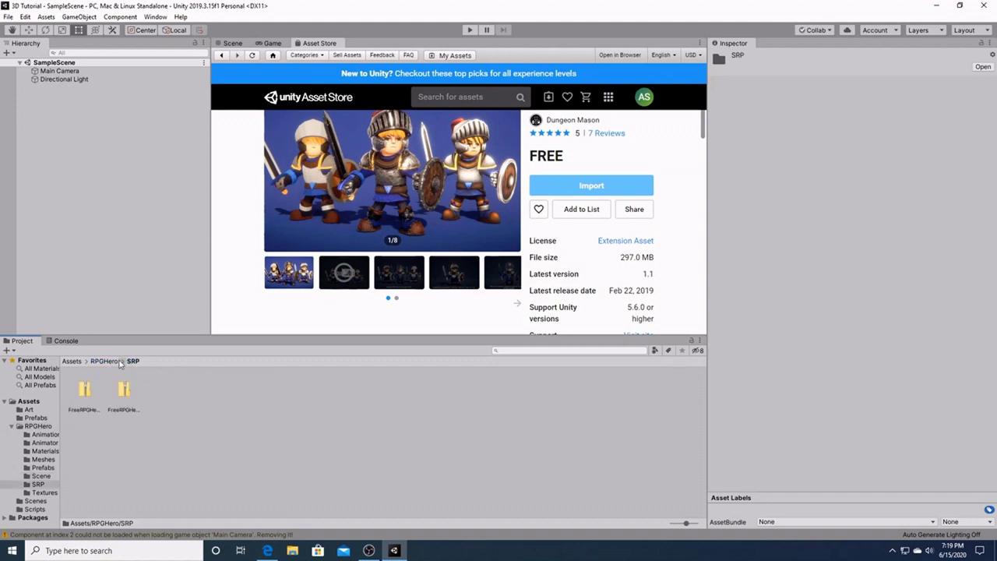
left_click(104, 362)
double_click(356, 396)
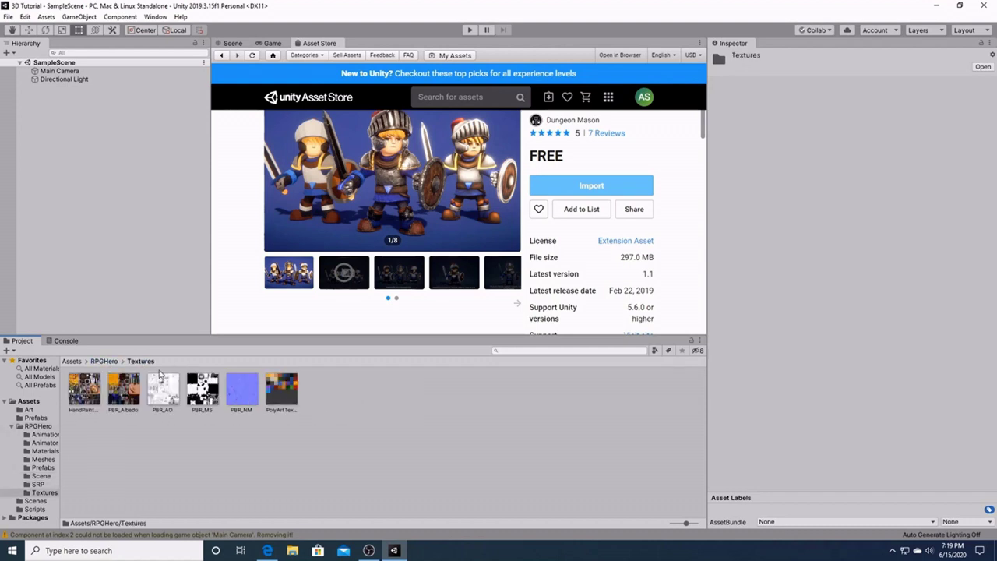
left_click(103, 362)
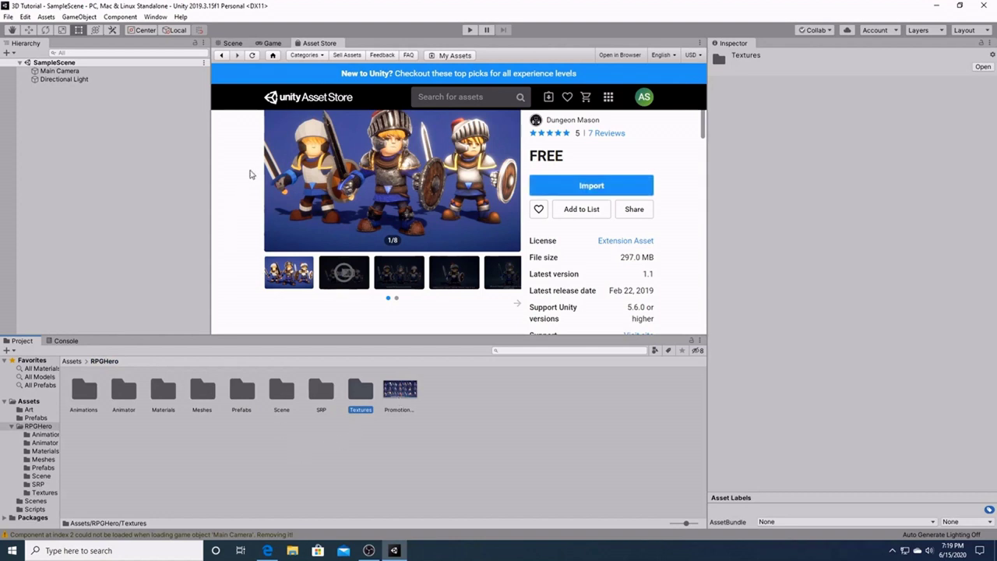
- Return to the Scene view and go back to the top-level Assets folder
left_click(237, 44)
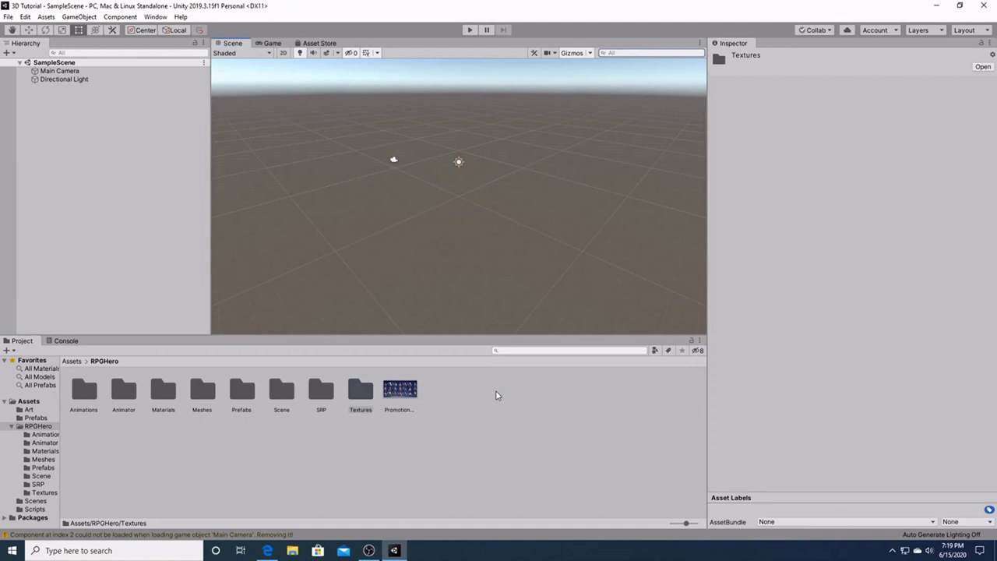
left_click(67, 363)
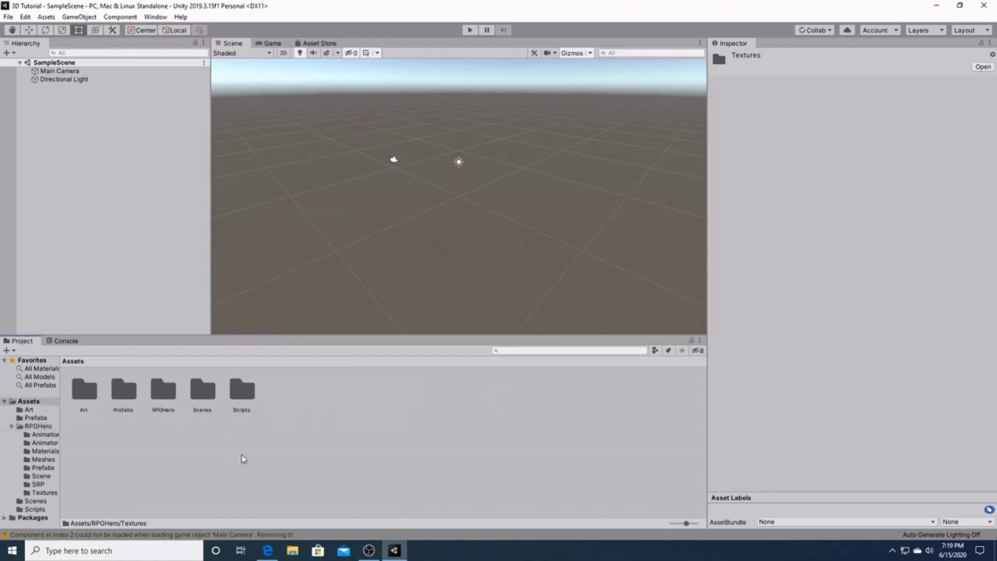